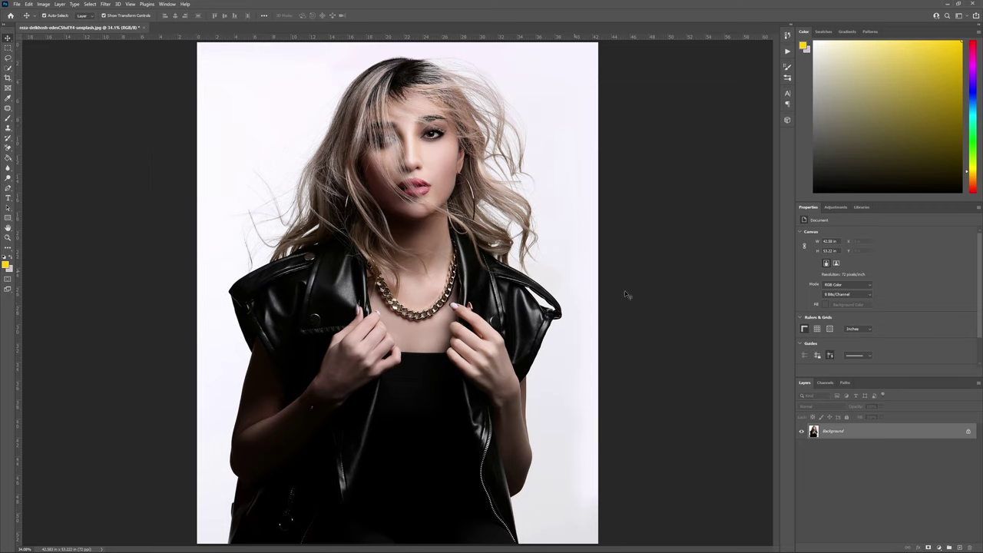
# - Unlock the original portrait layer and rename it Photo
pyautogui.click(968, 432)
pyautogui.doubleClick(829, 430)
pyautogui.write('Photo')
pyautogui.click(834, 496)
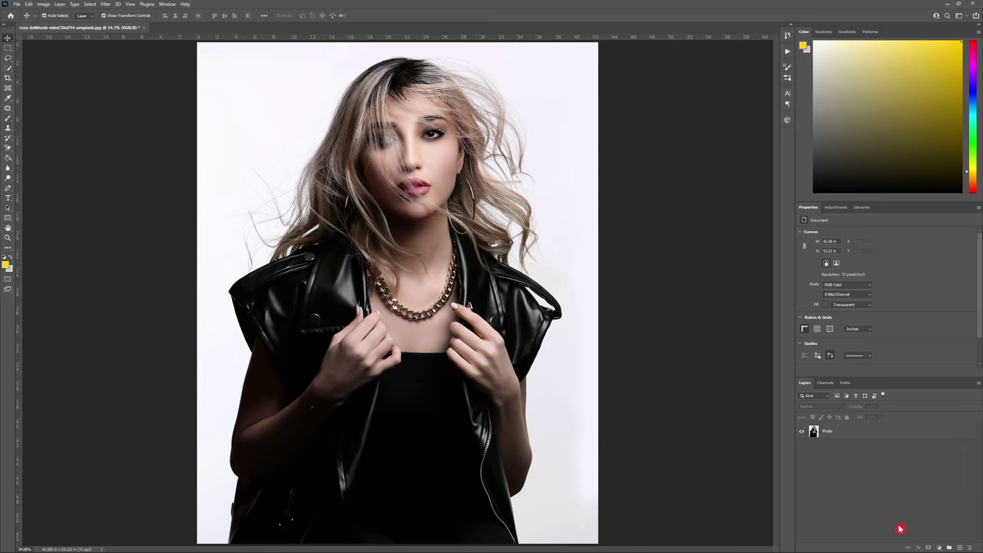
# - Add a new empty layer beneath the Photo layer and rename it Background
pyautogui.click(960, 548)
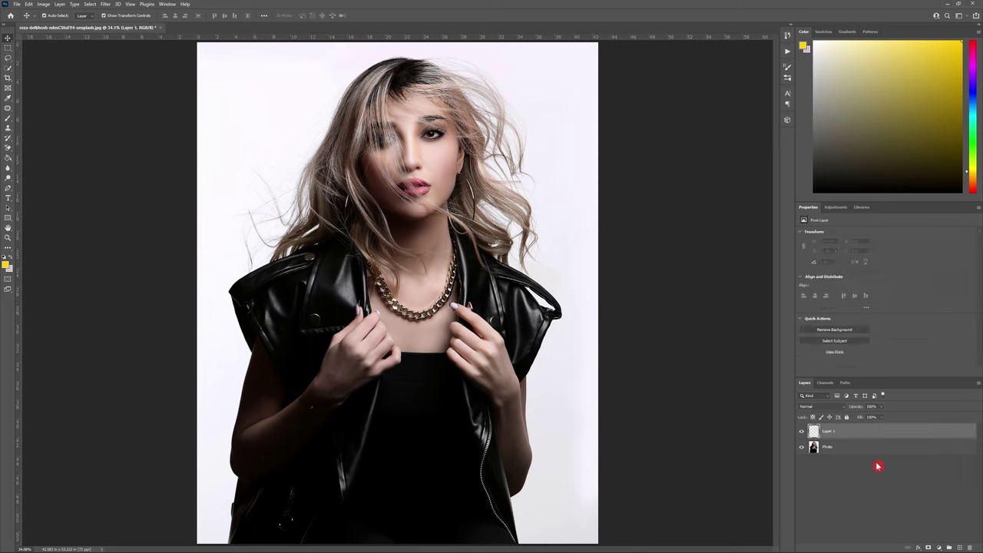
pyautogui.moveTo(842, 433); pyautogui.dragTo(833, 453)
pyautogui.doubleClick(829, 447)
pyautogui.write('Ba')
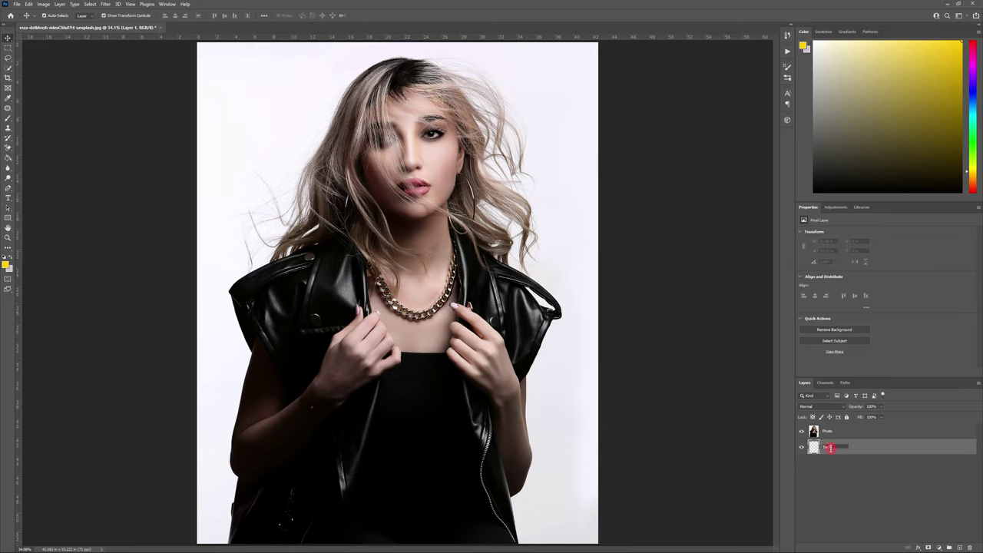
pyautogui.write('ckgroun')
pyautogui.click(858, 510)
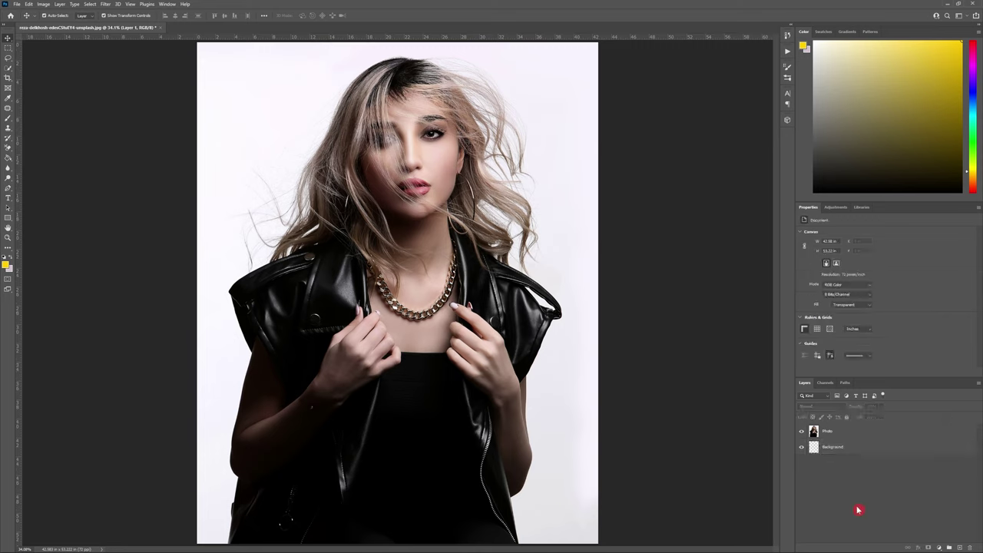
# - Fill the Background layer with the yellow foreground color fed005 using the Paint Bucket and check it under the Photo layer
pyautogui.click(814, 450)
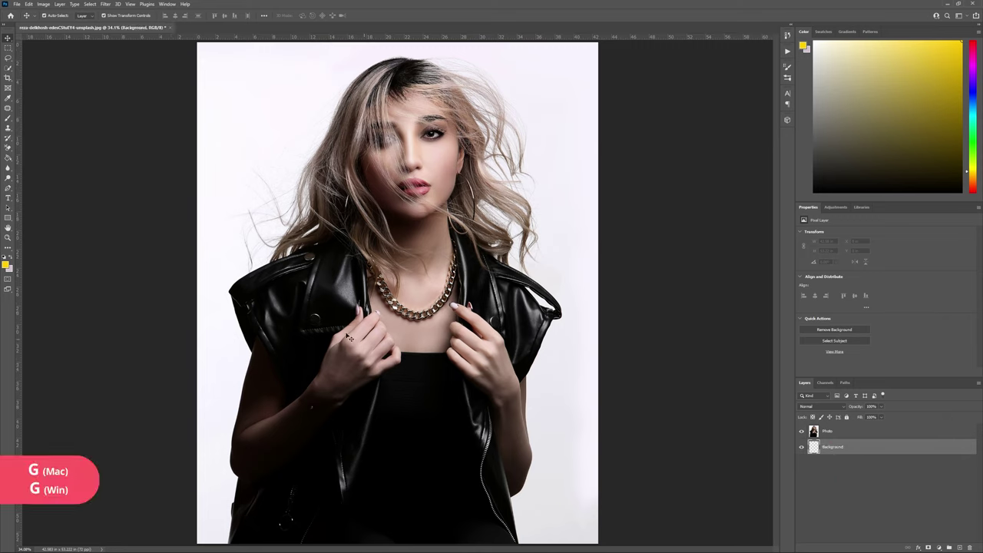
pyautogui.click(10, 158)
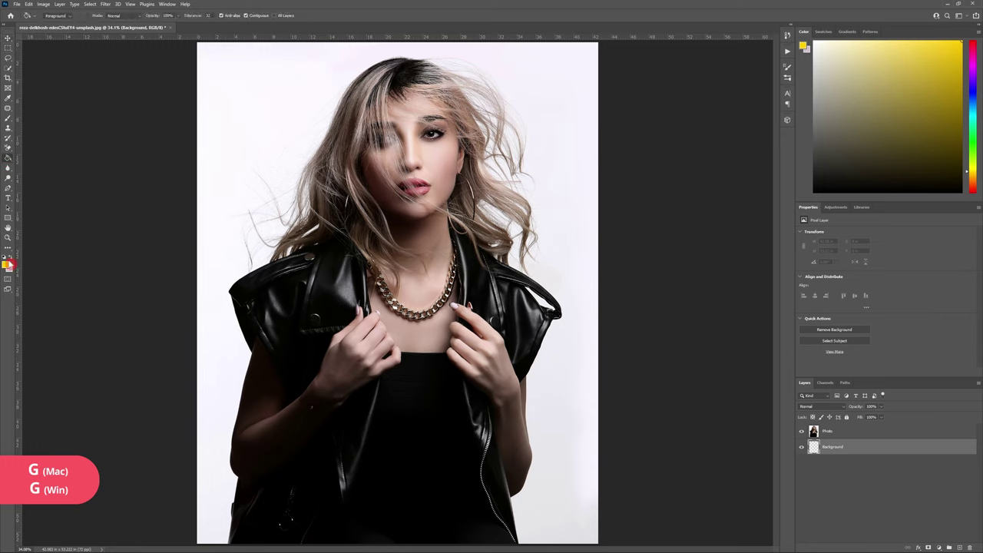
pyautogui.click(6, 264)
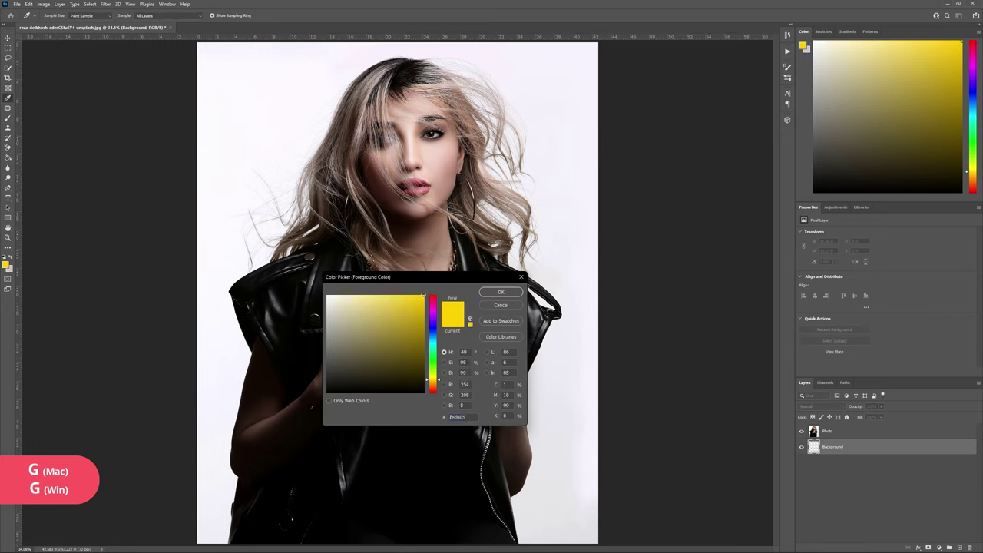
pyautogui.click(510, 292)
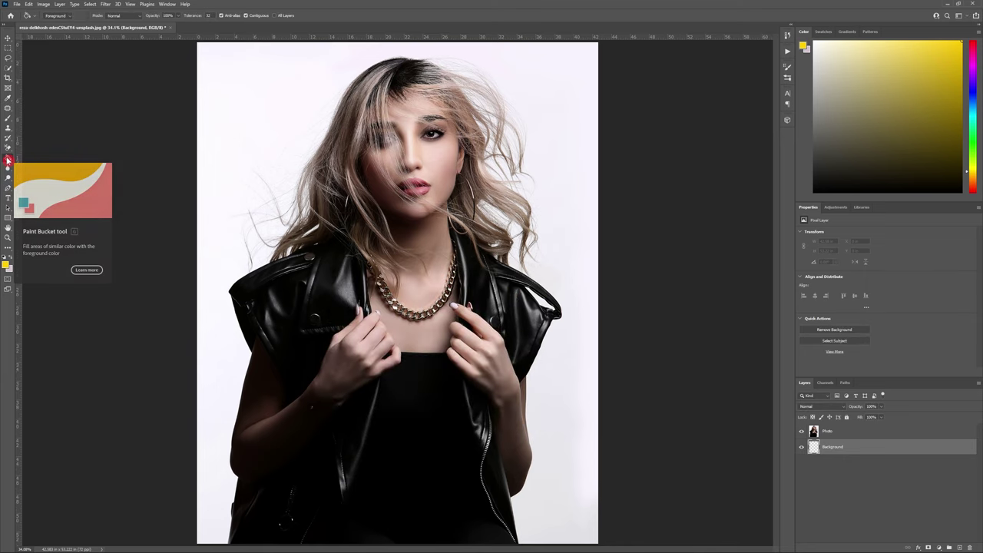
pyautogui.click(234, 121)
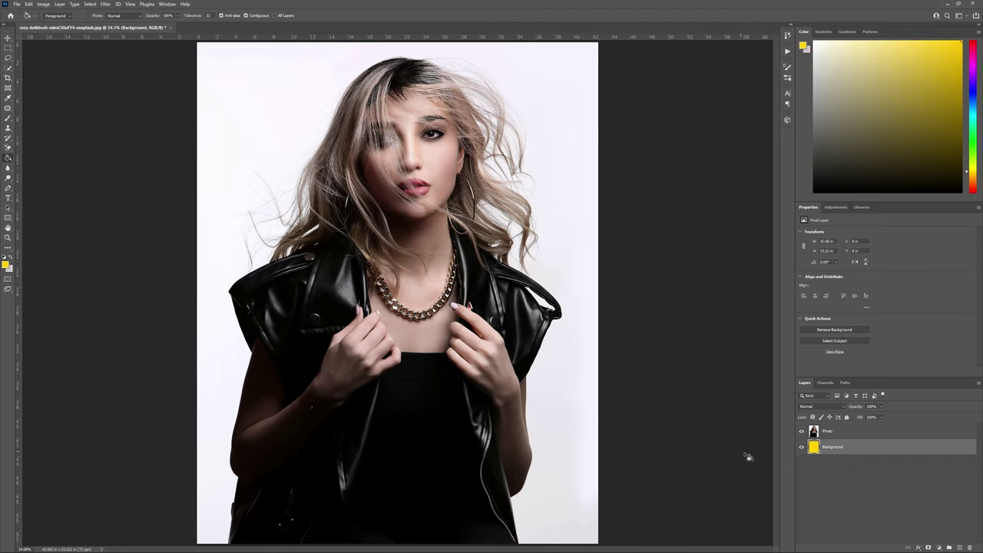
pyautogui.click(802, 432)
pyautogui.click(803, 431)
pyautogui.click(8, 38)
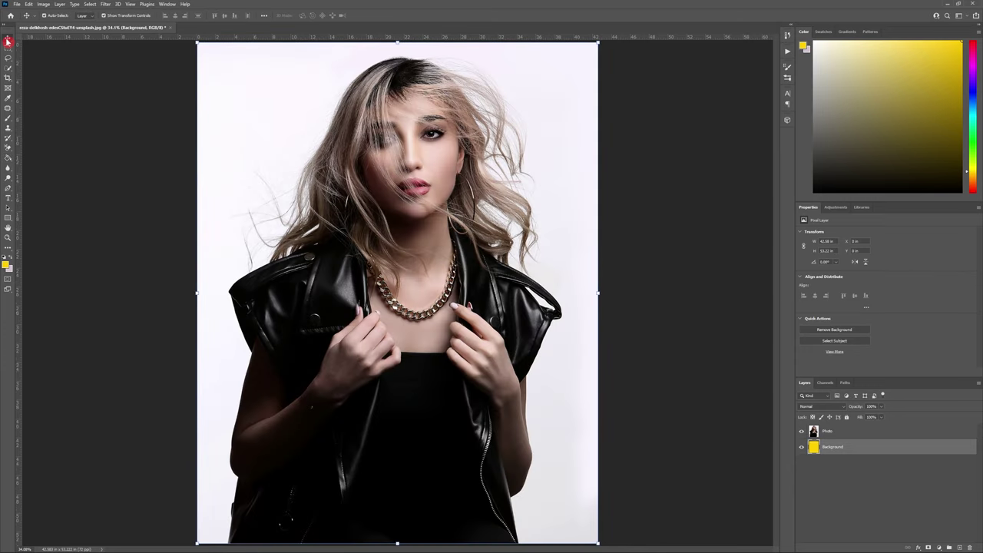
pyautogui.click(615, 329)
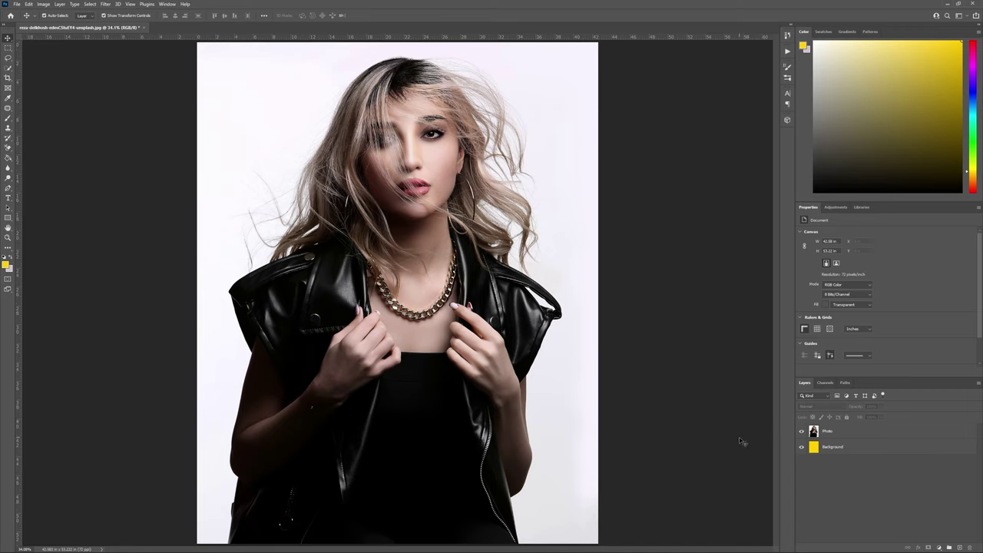
# - Set up the Background Eraser for the Photo layer with sampling set to Once, Protect Foreground Color on and a 39% tolerance
pyautogui.click(847, 434)
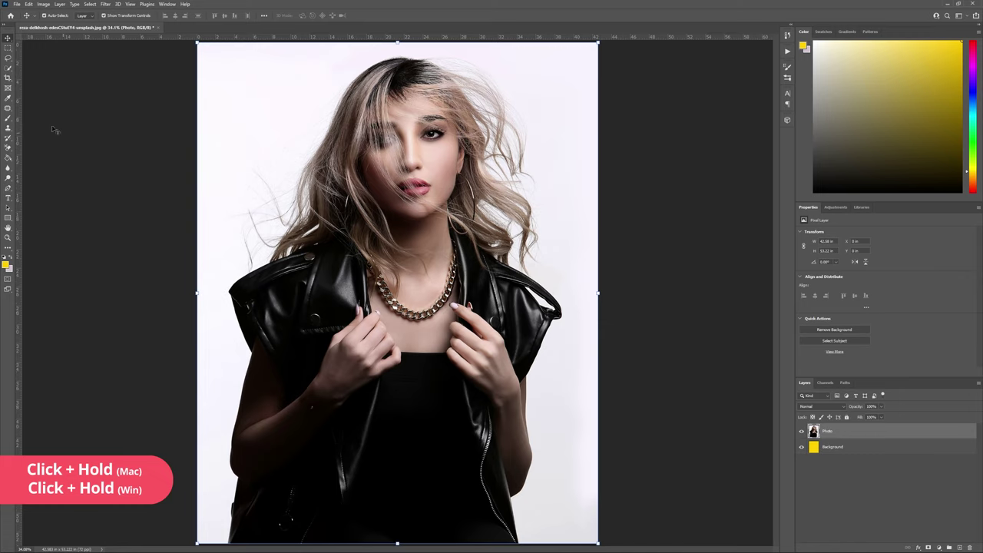
pyautogui.click(10, 150)
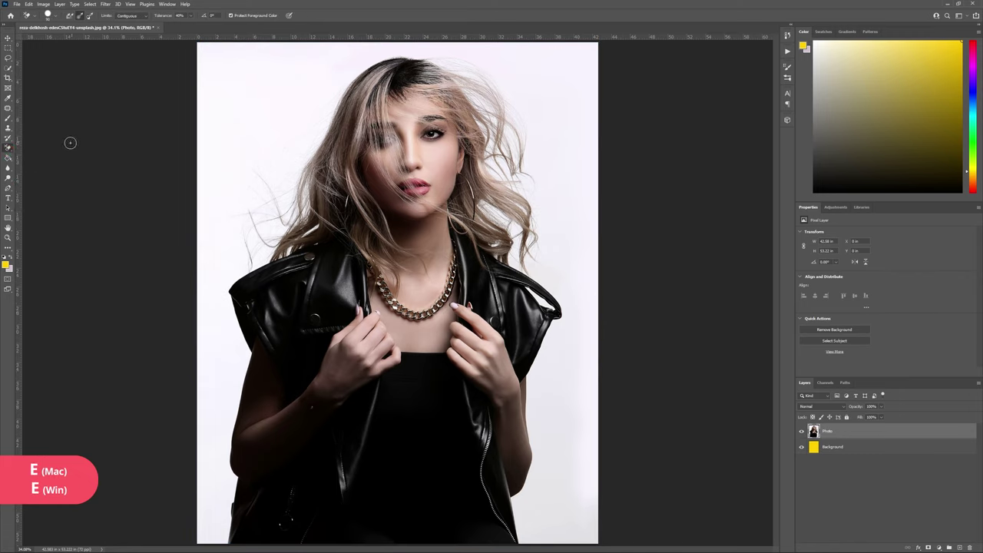
pyautogui.rightClick(9, 151)
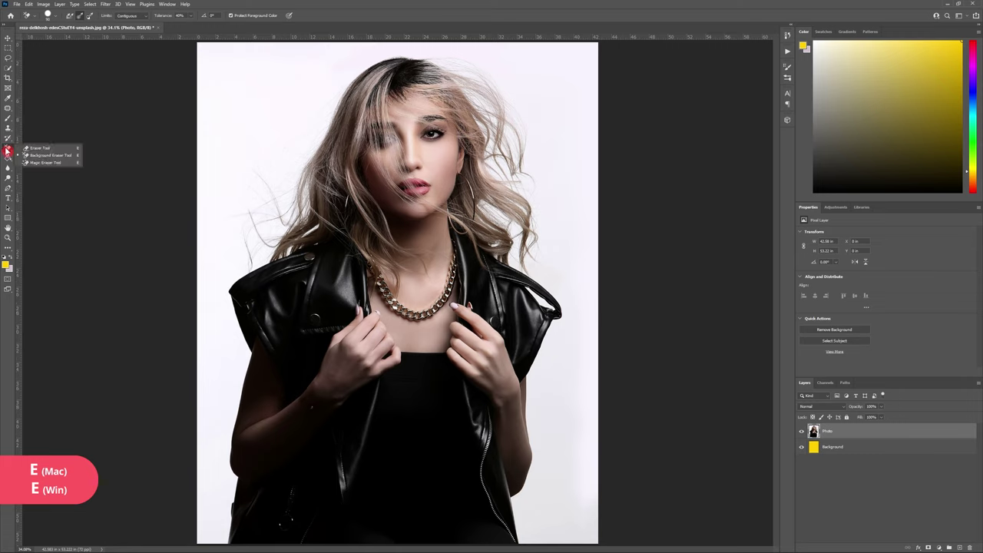
pyautogui.click(66, 159)
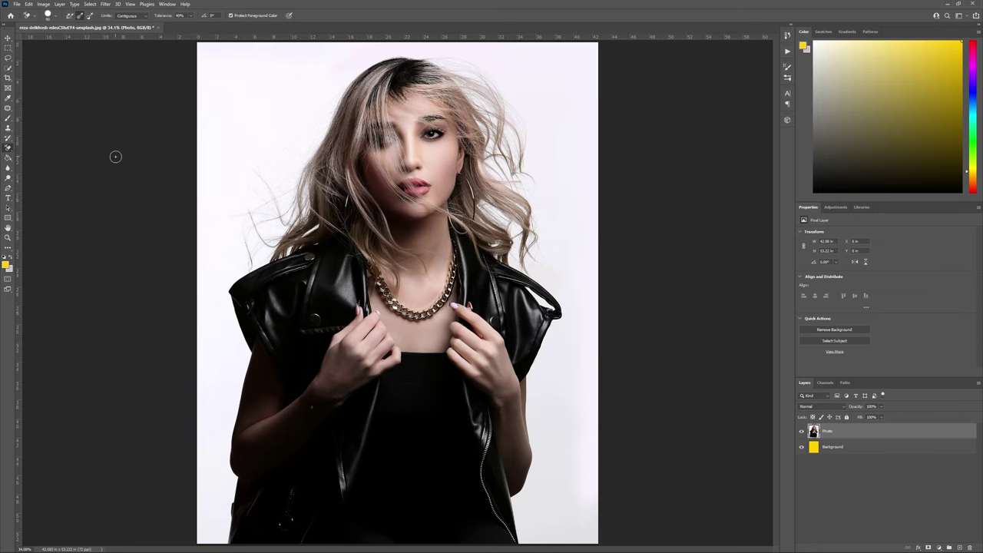
pyautogui.click(79, 17)
pyautogui.click(82, 17)
pyautogui.click(229, 16)
pyautogui.click(191, 16)
pyautogui.moveTo(191, 26)
pyautogui.mouseDown()
pyautogui.moveTo(206, 28)
pyautogui.moveTo(191, 27)
pyautogui.mouseUp()
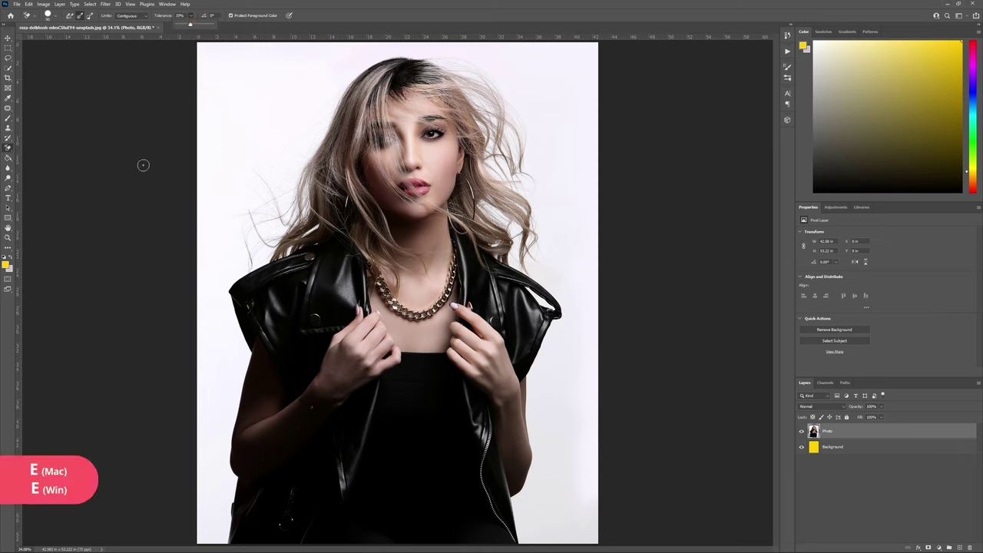
pyautogui.click(233, 109)
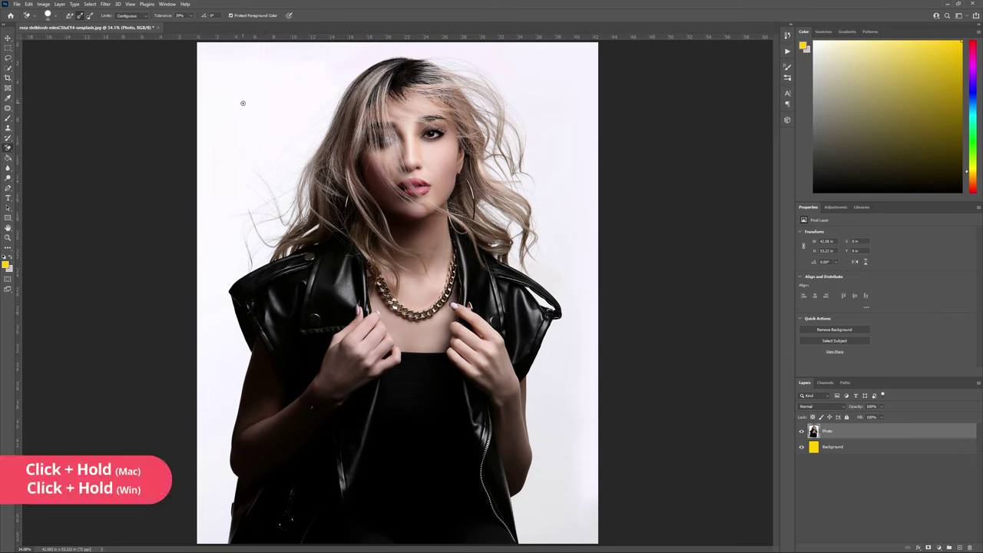
# - Enlarge the eraser brush to 700 px and erase the light backdrop along the left side of the photo
pyautogui.press(']')
pyautogui.press(']')
pyautogui.press(']')
pyautogui.press(']')
pyautogui.press(']')
pyautogui.press(']')
pyautogui.press(']')
pyautogui.press(']')
pyautogui.press(']')
pyautogui.press(']')
pyautogui.press(']')
pyautogui.press(']')
pyautogui.press(']')
pyautogui.press(']')
pyautogui.press(']')
pyautogui.press(']')
pyautogui.press(']')
pyautogui.press(']')
pyautogui.click(236, 84)
pyautogui.click(224, 159)
pyautogui.moveTo(223, 159)
pyautogui.mouseDown()
pyautogui.moveTo(202, 325)
pyautogui.moveTo(212, 534)
pyautogui.mouseUp()
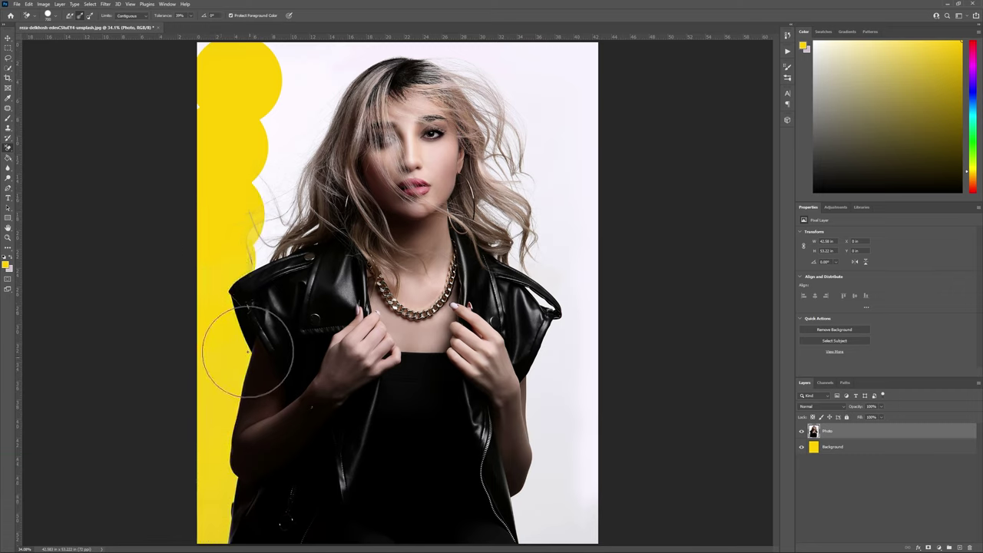
# - Erase the remaining light backdrop around the woman, including the areas above her head, on the right side and between the hair strands
pyautogui.moveTo(242, 253)
pyautogui.mouseDown()
pyautogui.moveTo(285, 216)
pyautogui.moveTo(298, 154)
pyautogui.moveTo(286, 126)
pyautogui.moveTo(219, 110)
pyautogui.mouseUp()
pyautogui.moveTo(202, 73)
pyautogui.mouseDown()
pyautogui.moveTo(200, 46)
pyautogui.moveTo(266, 47)
pyautogui.moveTo(330, 67)
pyautogui.moveTo(314, 136)
pyautogui.moveTo(321, 94)
pyautogui.moveTo(370, 51)
pyautogui.moveTo(565, 61)
pyautogui.moveTo(580, 68)
pyautogui.moveTo(590, 125)
pyautogui.moveTo(598, 44)
pyautogui.moveTo(579, 306)
pyautogui.moveTo(586, 511)
pyautogui.moveTo(566, 539)
pyautogui.moveTo(524, 527)
pyautogui.moveTo(520, 508)
pyautogui.moveTo(536, 454)
pyautogui.moveTo(528, 380)
pyautogui.moveTo(563, 305)
pyautogui.moveTo(554, 311)
pyautogui.moveTo(524, 285)
pyautogui.moveTo(537, 268)
pyautogui.moveTo(533, 120)
pyautogui.moveTo(518, 107)
pyautogui.moveTo(526, 109)
pyautogui.moveTo(471, 97)
pyautogui.moveTo(504, 164)
pyautogui.moveTo(498, 143)
pyautogui.moveTo(519, 169)
pyautogui.moveTo(506, 123)
pyautogui.moveTo(469, 94)
pyautogui.moveTo(496, 99)
pyautogui.moveTo(519, 169)
pyautogui.moveTo(511, 163)
pyautogui.moveTo(530, 232)
pyautogui.moveTo(517, 233)
pyautogui.moveTo(531, 233)
pyautogui.moveTo(499, 256)
pyautogui.mouseUp()
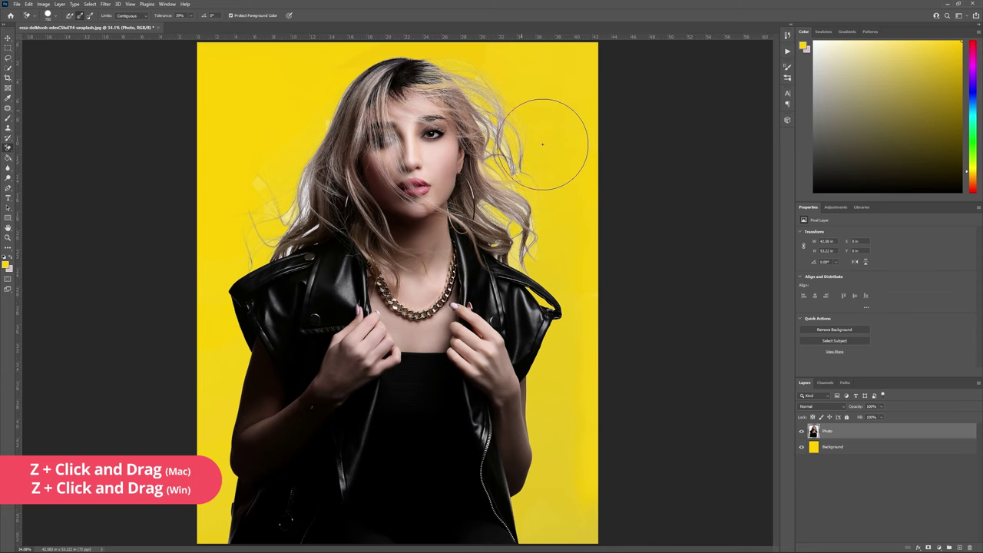
pyautogui.moveTo(302, 225)
pyautogui.mouseDown()
pyautogui.moveTo(314, 201)
pyautogui.moveTo(304, 177)
pyautogui.moveTo(317, 229)
pyautogui.moveTo(291, 257)
pyautogui.moveTo(277, 257)
pyautogui.moveTo(300, 229)
pyautogui.mouseUp()
pyautogui.moveTo(296, 222); pyautogui.dragTo(293, 209)
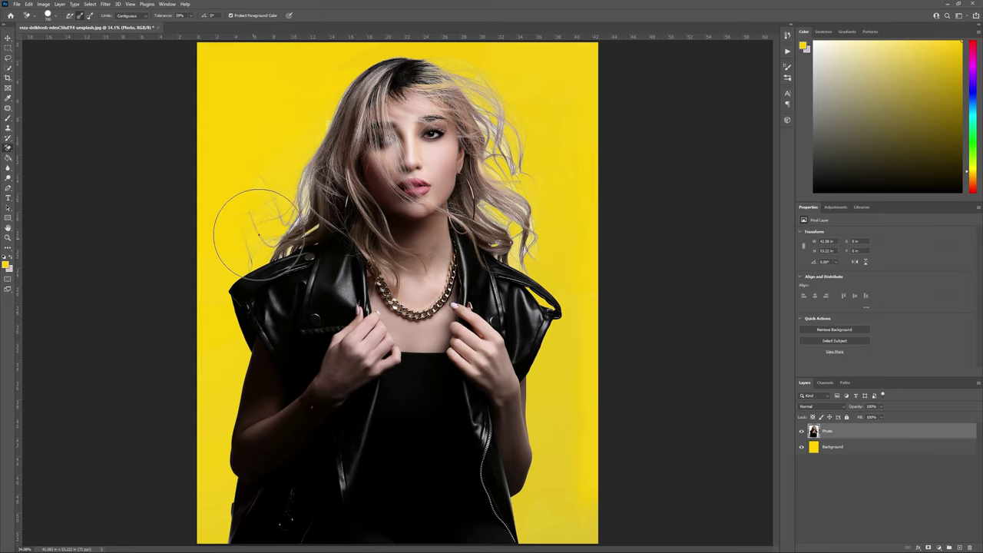
# - Reduce the eraser brush to 600 px and erase the leftover white between the curls on the right side of the hair
pyautogui.scroll(5, 528, 218)
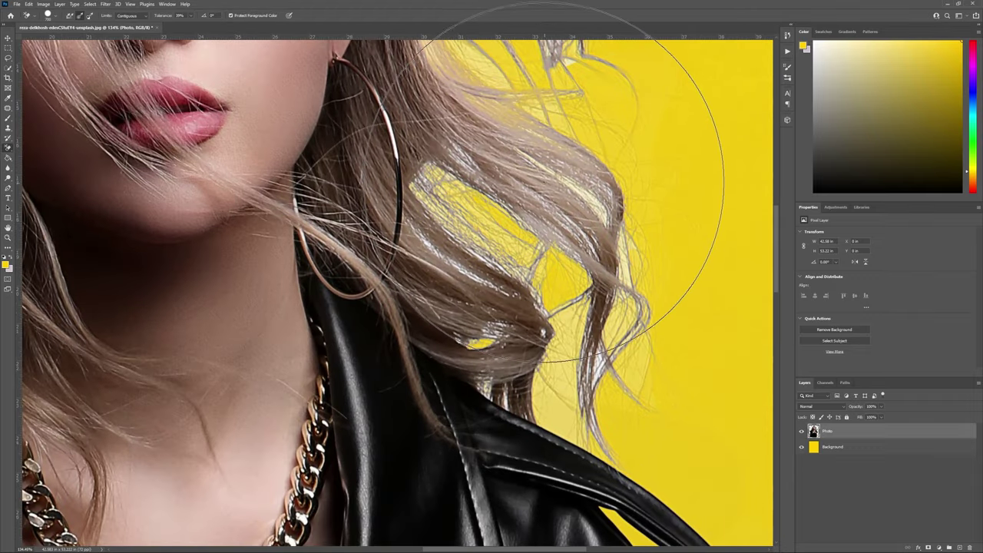
pyautogui.press('[')
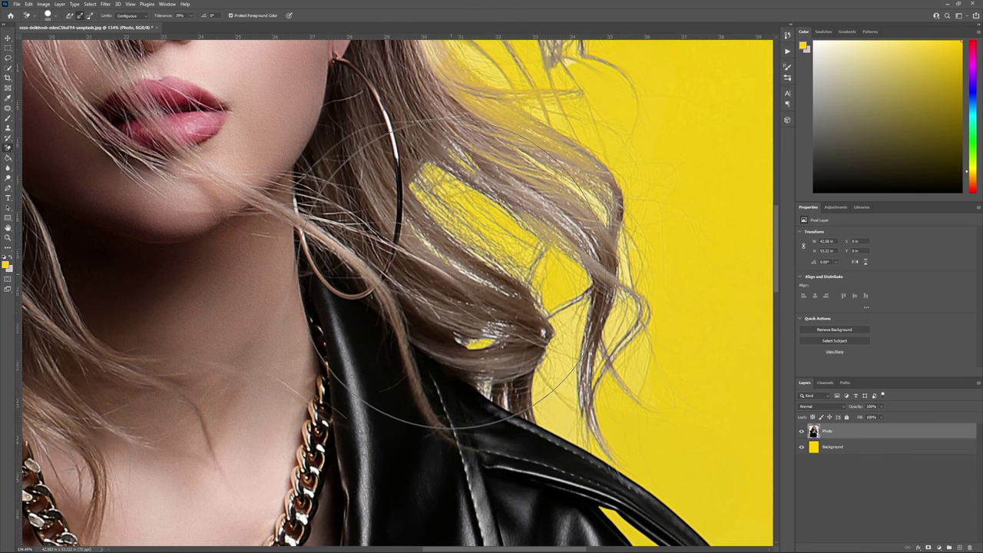
pyautogui.press('z')
pyautogui.moveTo(541, 201); pyautogui.dragTo(493, 219)
pyautogui.moveTo(530, 123); pyautogui.dragTo(555, 122)
pyautogui.scroll(4, 555, 121)
pyautogui.press('e')
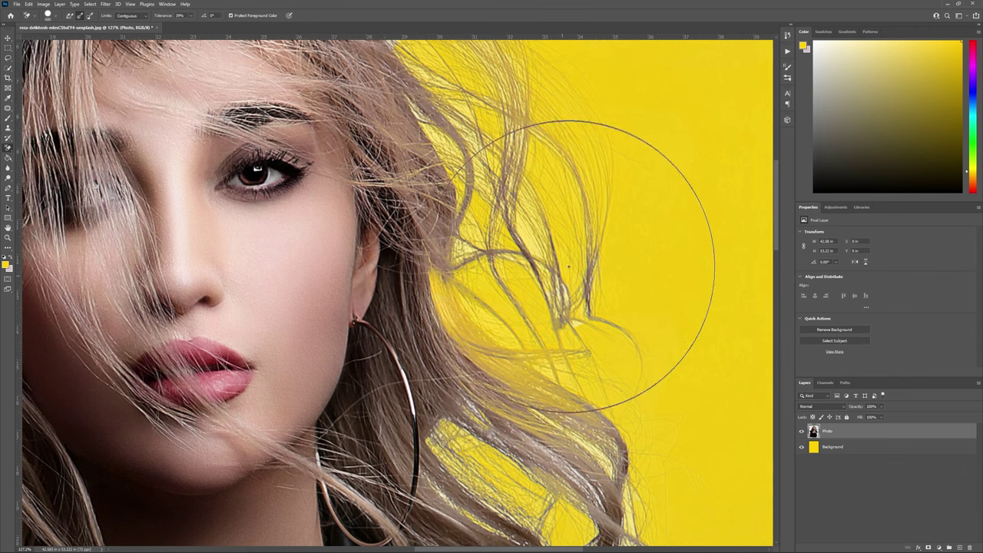
# - Erase the leftover white between the hair strands above the left shoulder with the Background Eraser
pyautogui.hotkey('ctrl', '0')
pyautogui.press('z')
pyautogui.moveTo(302, 225); pyautogui.dragTo(357, 225)
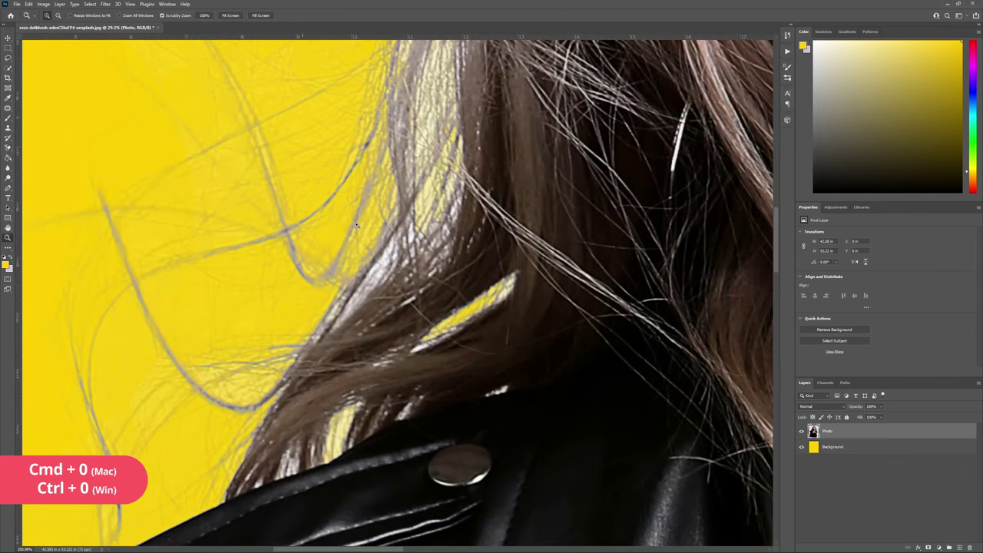
pyautogui.press('e')
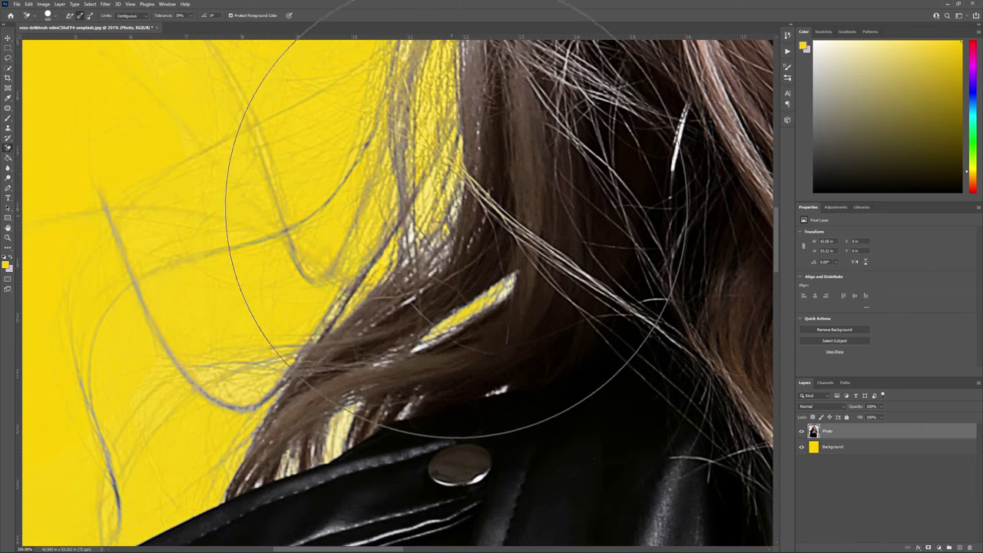
pyautogui.press('z')
pyautogui.hotkey('ctrl', '0')
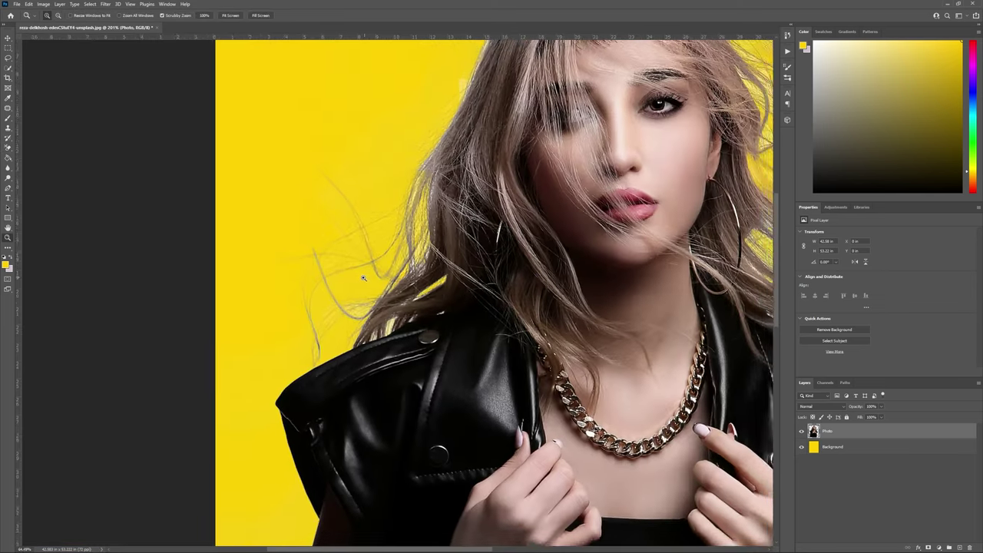
pyautogui.click(374, 280)
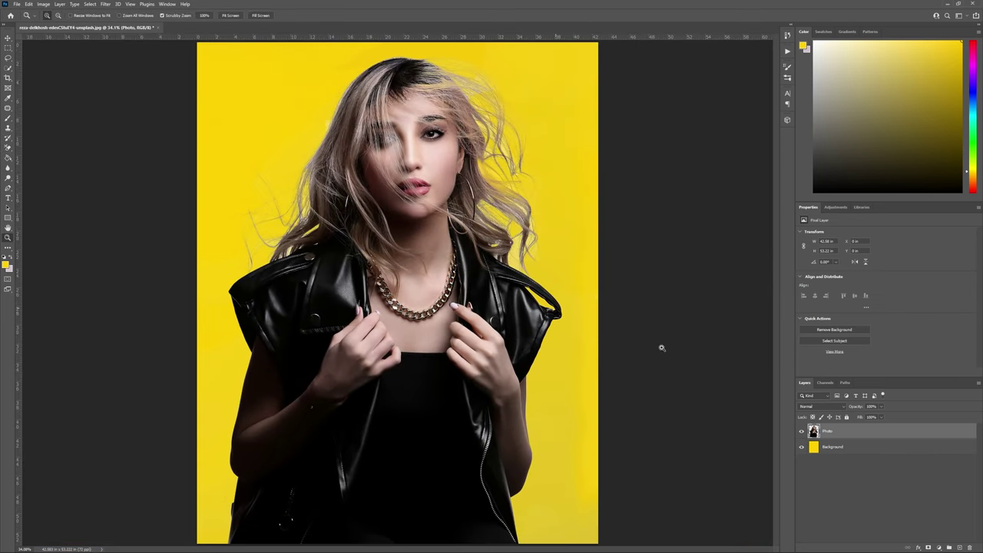
# - Hide the yellow Background layer and place the concrete wall texture image directly below the Photo layer
pyautogui.click(802, 447)
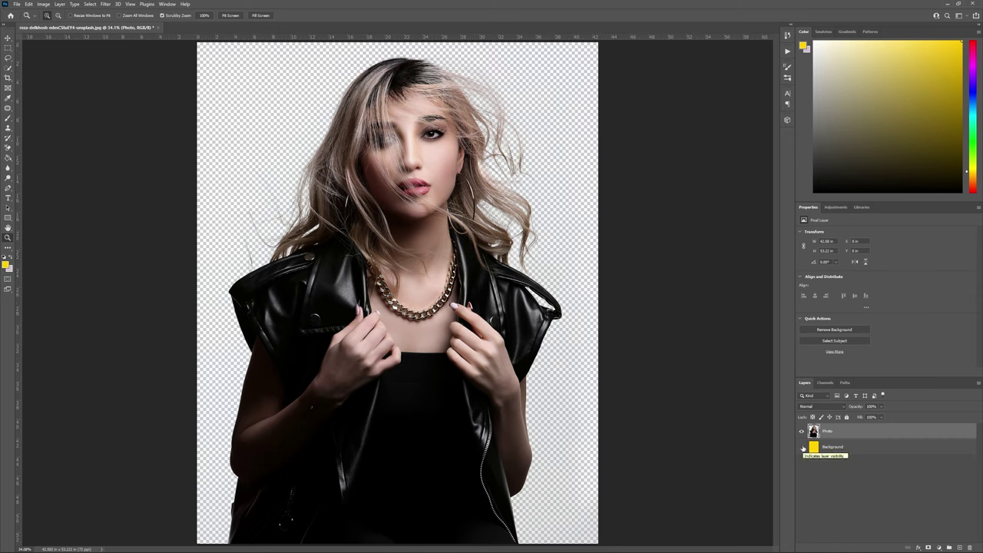
pyautogui.click(848, 499)
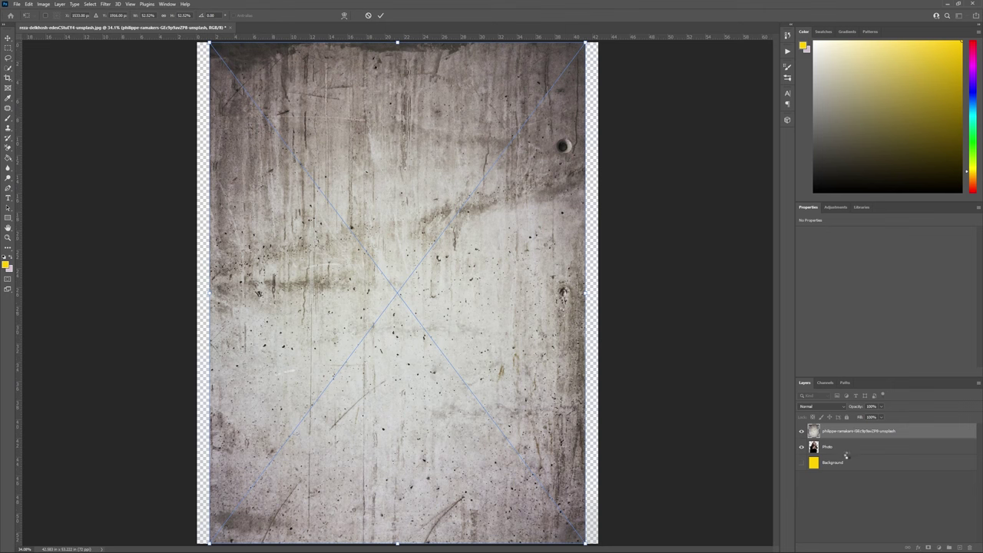
pyautogui.moveTo(846, 455); pyautogui.dragTo(848, 458)
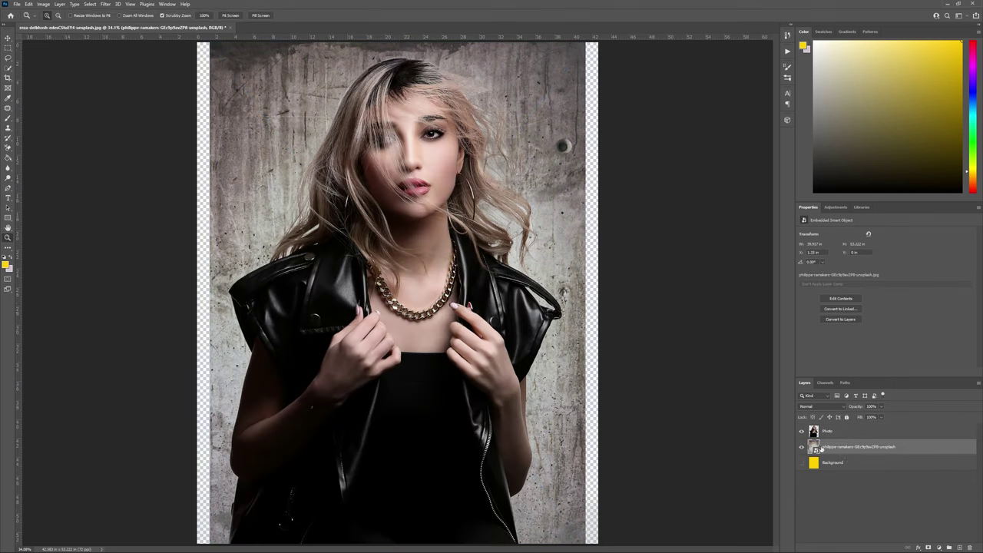
# - Scale the concrete texture to about 56% so it covers the full width of the canvas, and apply the transform
pyautogui.hotkey('ctrl', 't')
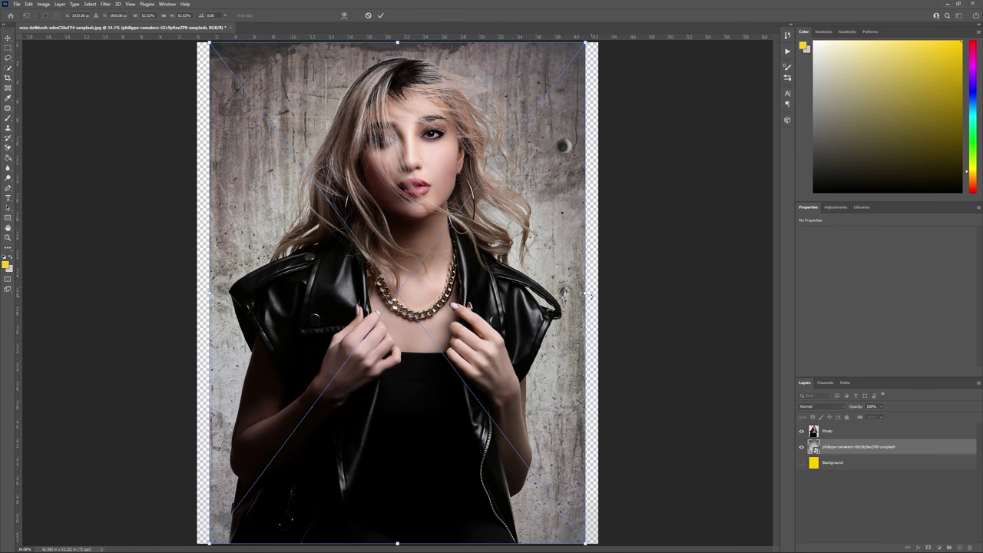
pyautogui.moveTo(588, 293); pyautogui.dragTo(599, 294)
pyautogui.moveTo(577, 259); pyautogui.dragTo(580, 277)
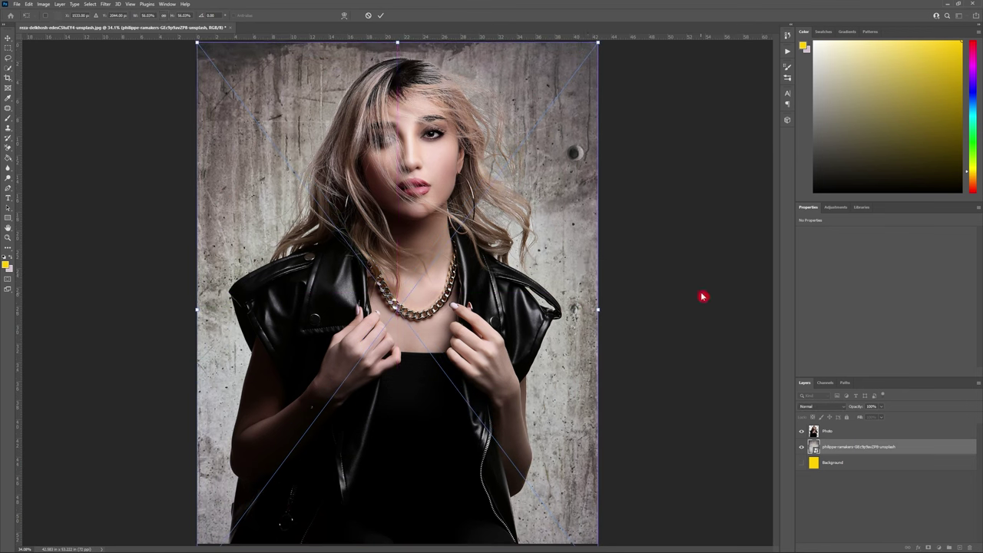
pyautogui.click(386, 16)
pyautogui.press('z')
pyautogui.click(721, 172)
pyautogui.hotkey('ctrl', '0')
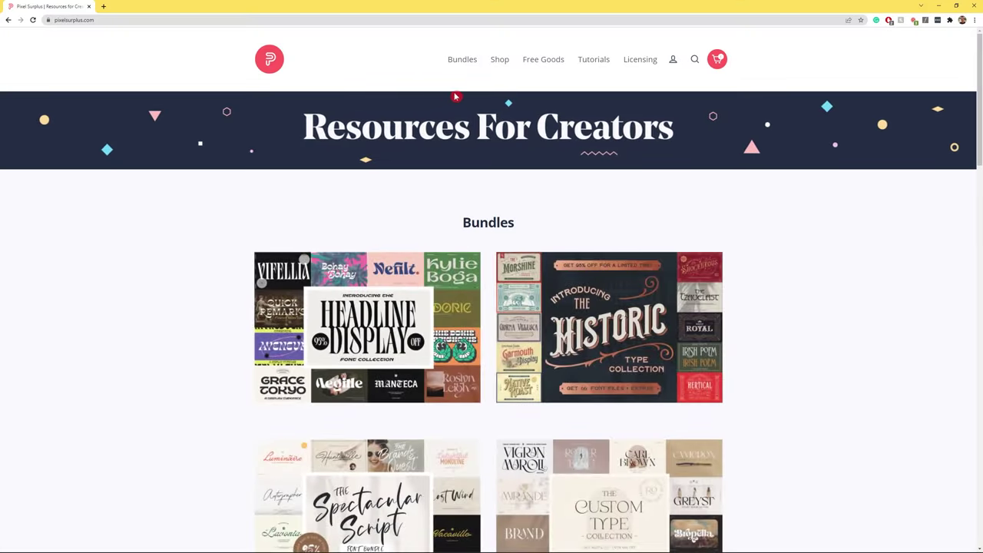
# - Switch to the web browser and open the free fonts collection on the Pixel Surplus site
pyautogui.moveTo(543, 64)
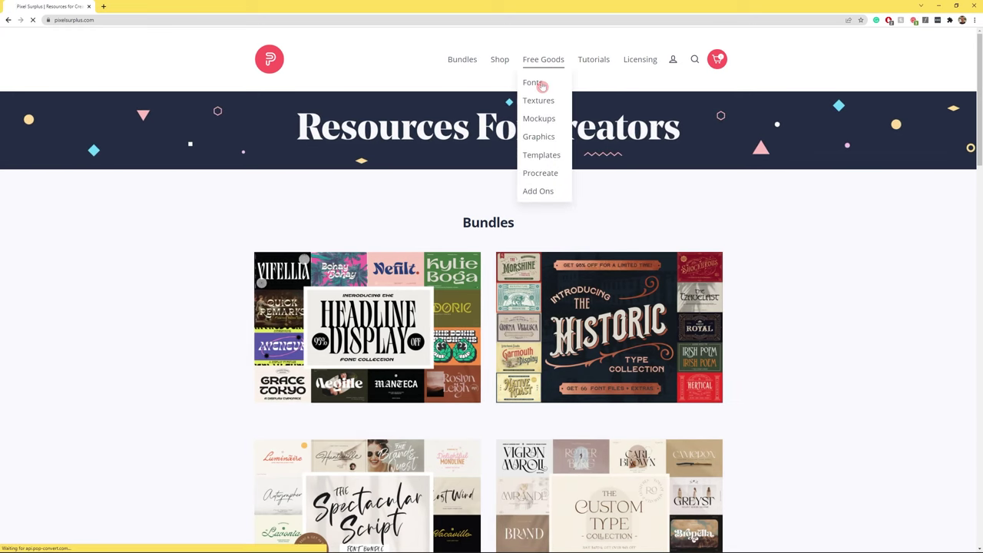
pyautogui.click(543, 83)
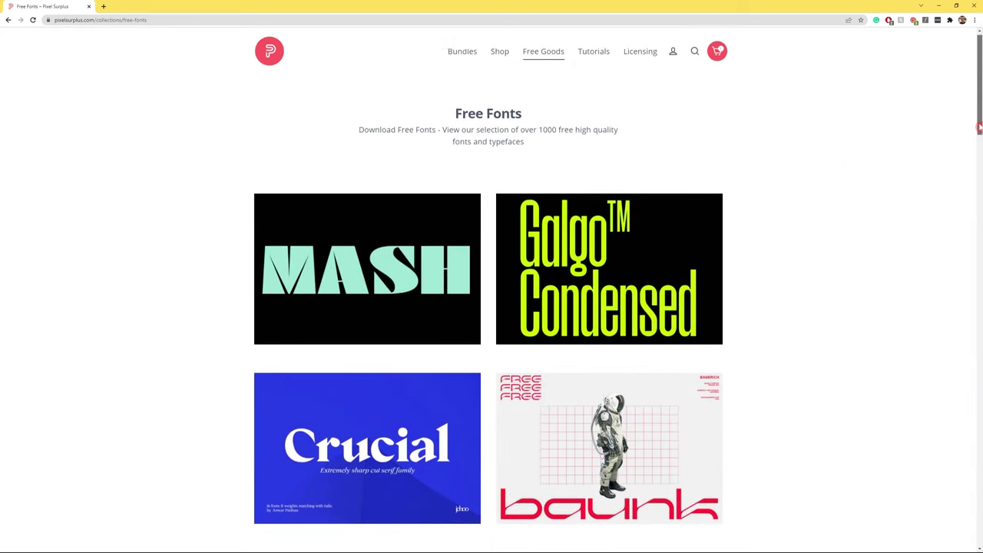
# - Look through the free fonts collection, and open the free textures collection to browse its listings
pyautogui.scroll(-2, 977, 139)
pyautogui.scroll(-1, 974, 153)
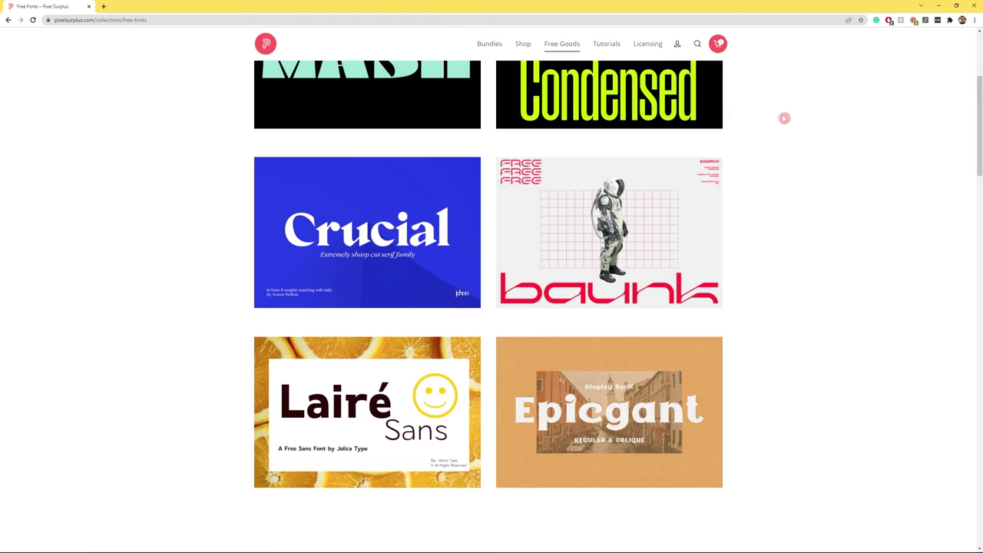
pyautogui.moveTo(562, 44)
pyautogui.click(559, 81)
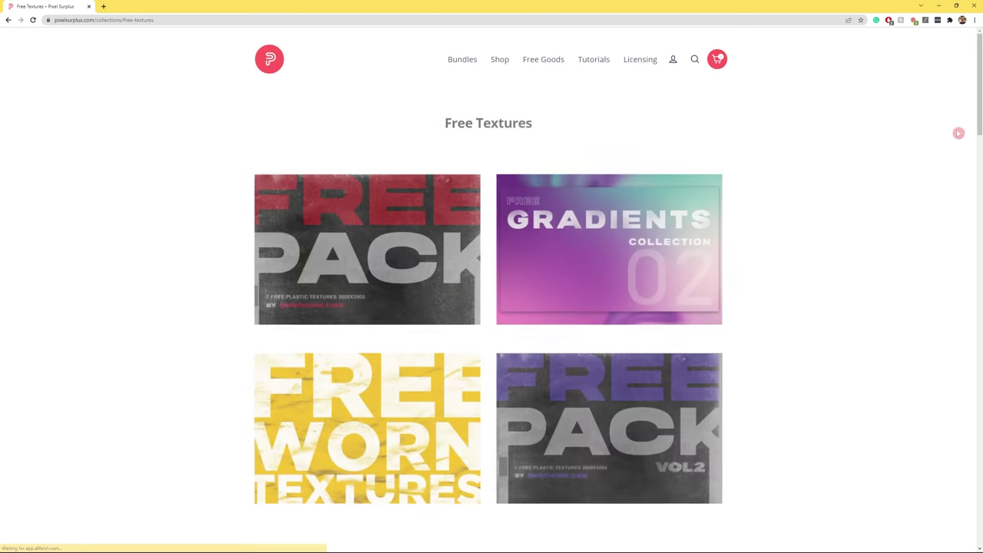
pyautogui.scroll(-1, 979, 123)
pyautogui.scroll(-4, 979, 138)
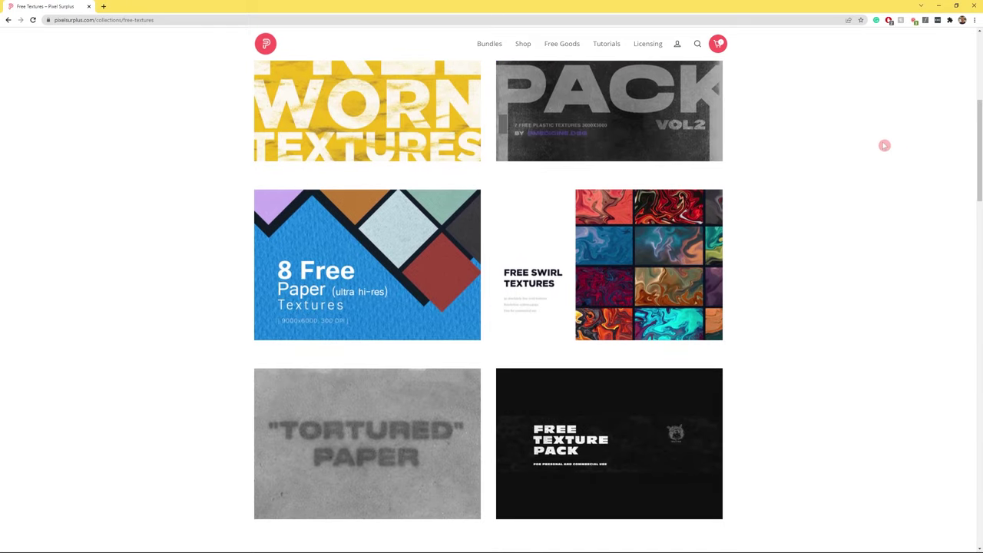
# - Open the free mockups collection and browse its listings
pyautogui.moveTo(564, 48)
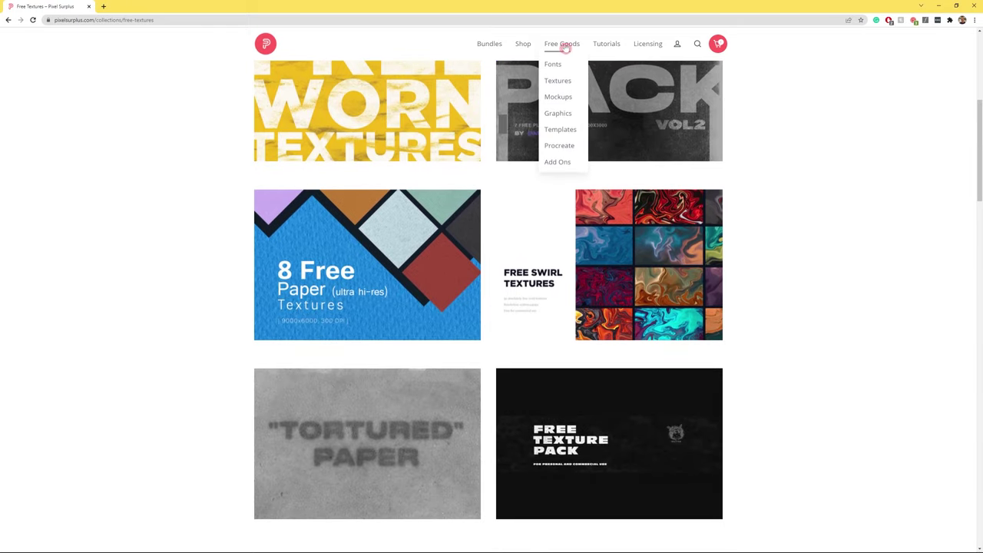
pyautogui.click(566, 98)
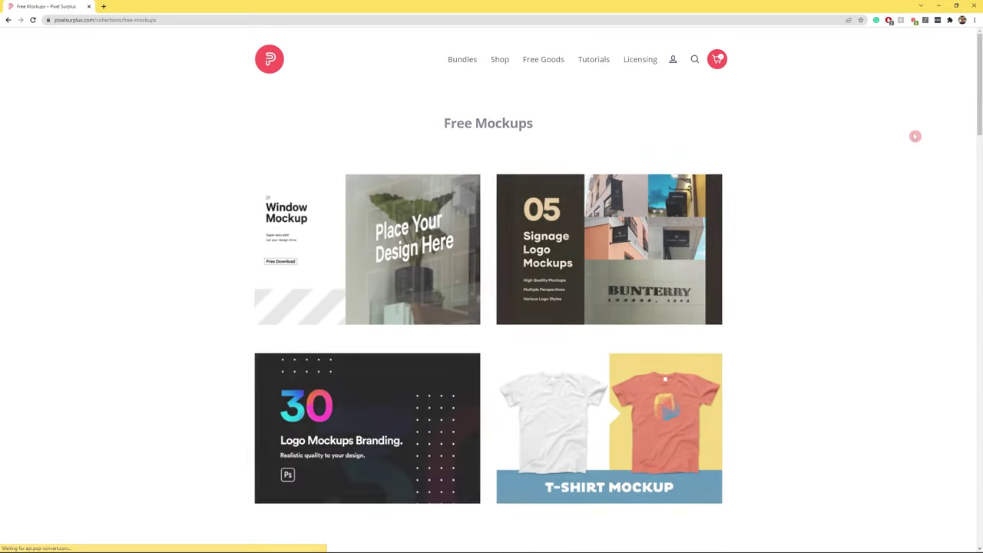
pyautogui.scroll(-3, 980, 115)
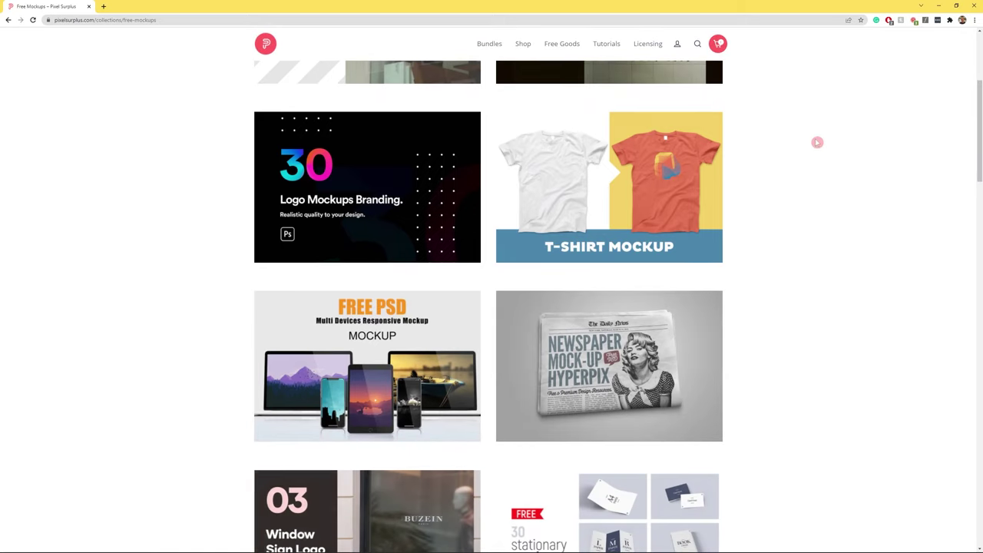
# - Open The Headline Display Font Collection from the site's bundles and review its font previews and deal details
pyautogui.click(492, 46)
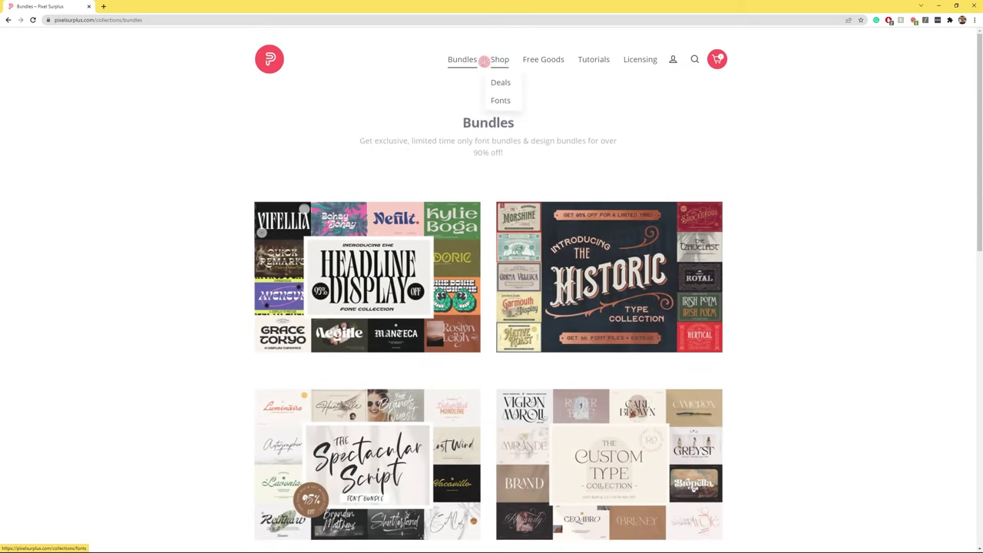
pyautogui.click(405, 277)
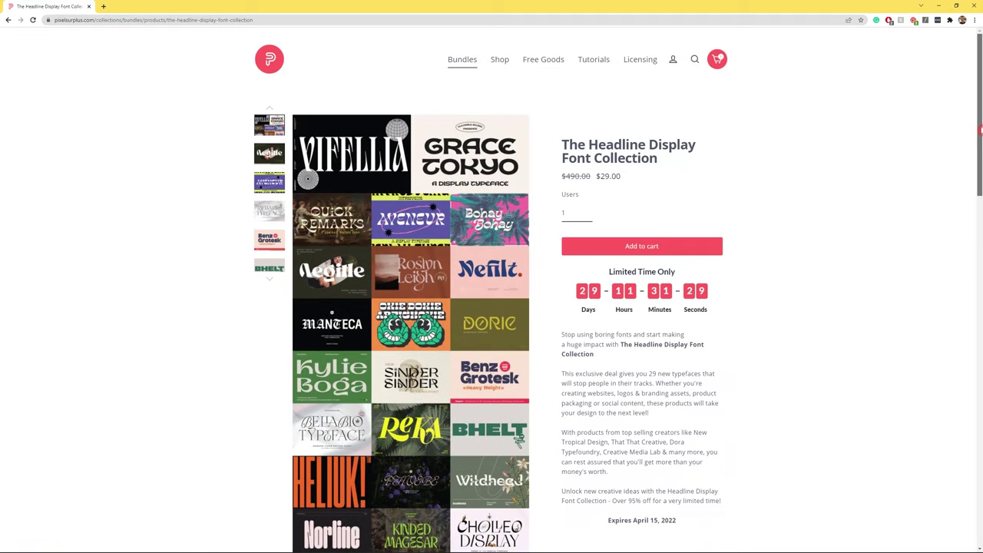
pyautogui.scroll(-3, 981, 131)
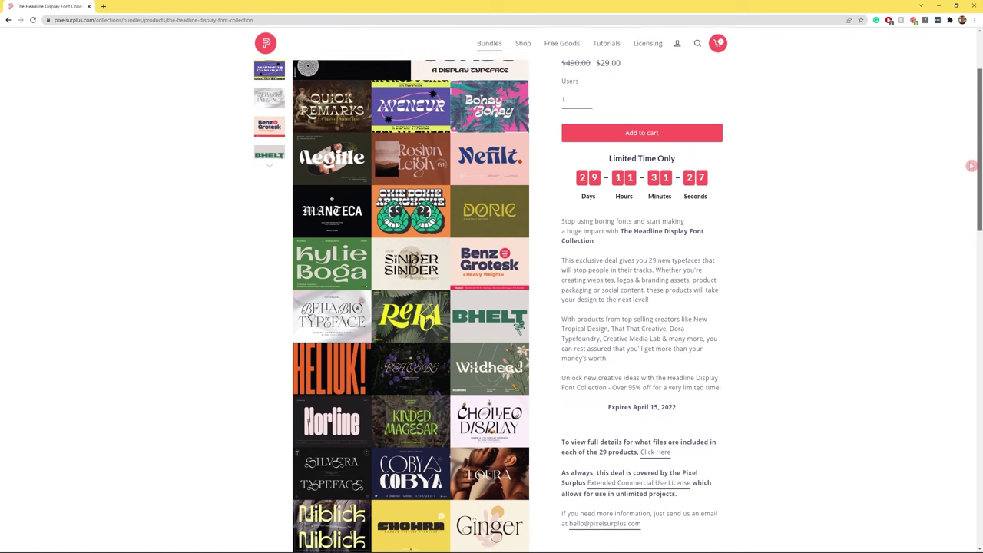
pyautogui.scroll(-3, 972, 165)
pyautogui.scroll(2, 971, 173)
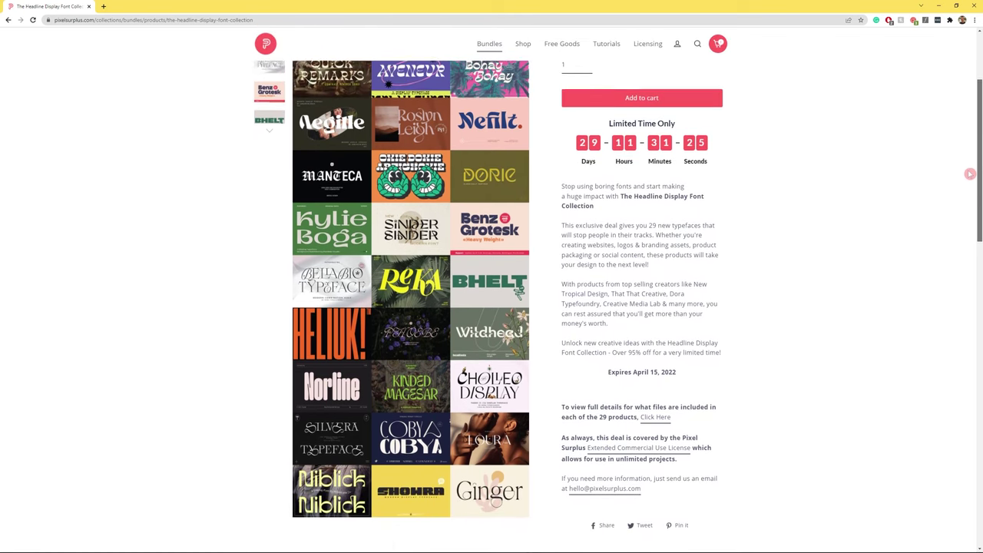
pyautogui.scroll(3, 970, 174)
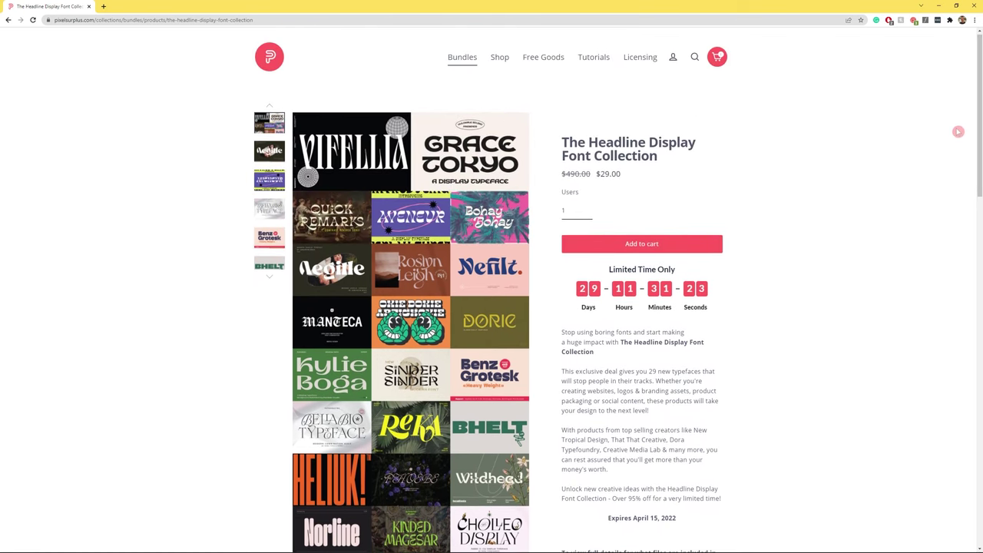